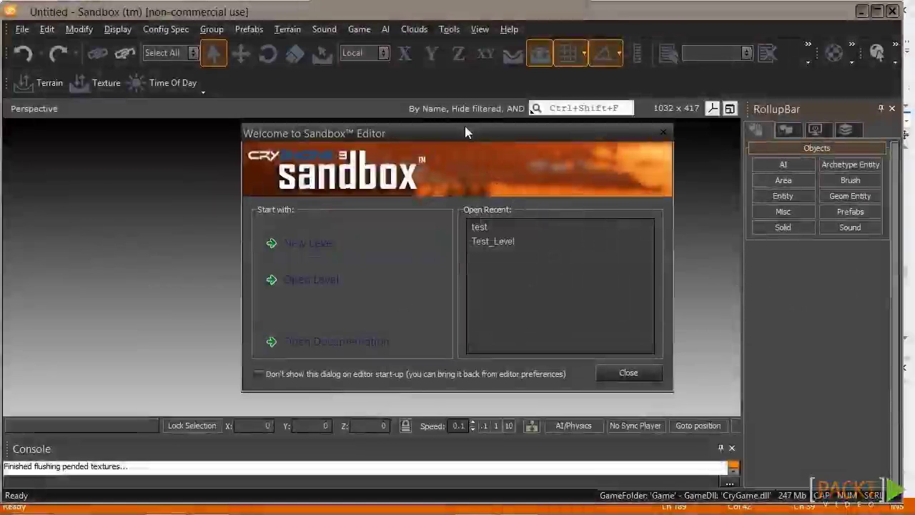
Step: Open the recent level named test
{"action": "double_click", "coordinate": [479, 227]}
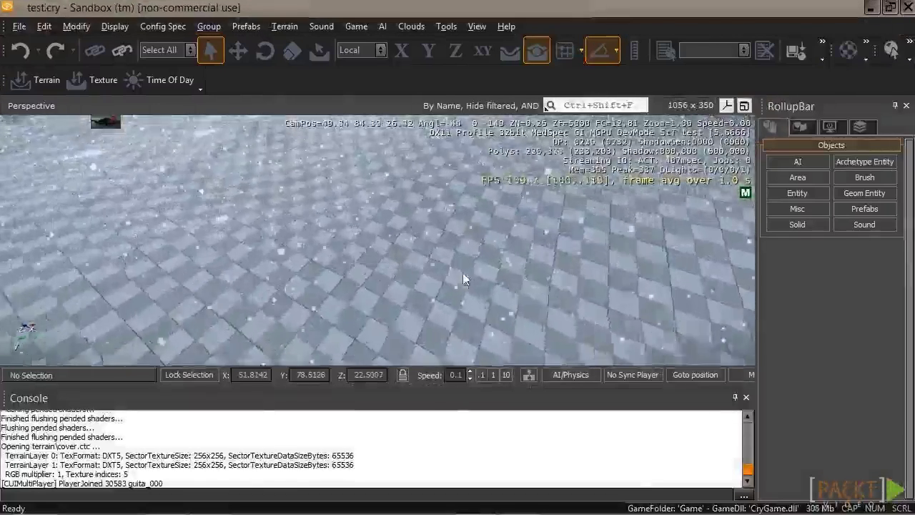
{"action": "right_click_drag", "start_coordinate": [468, 274], "coordinate": [464, 273]}
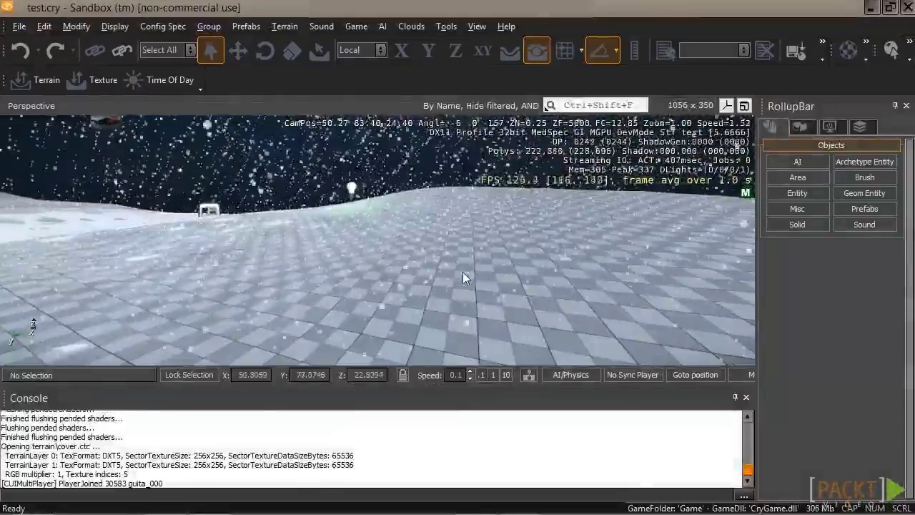
Step: Place a ProximityMine entity from the Weapons > Mines category on the checkered terrain at about X 52, Y 78.3, Z 22.7
{"action": "left_click", "coordinate": [797, 193]}
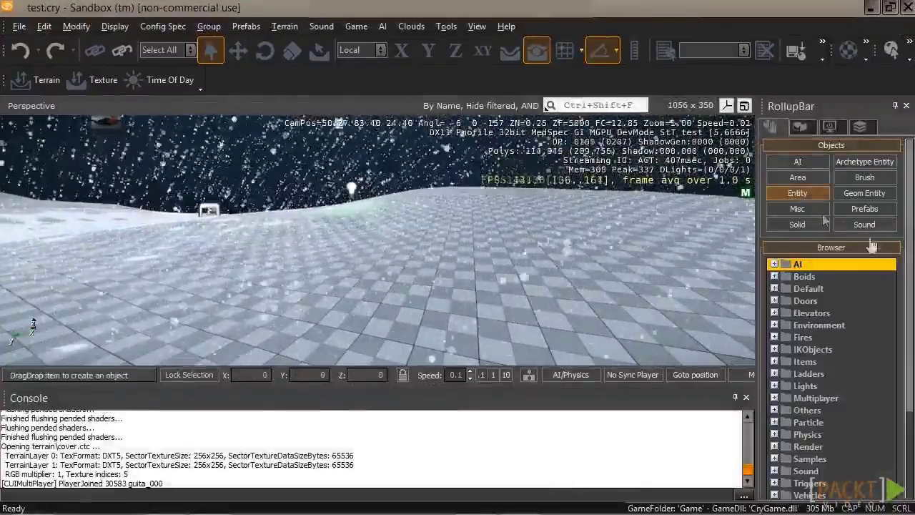
{"action": "scroll", "coordinate": [781, 259], "scroll_direction": "down", "scroll_amount": 3}
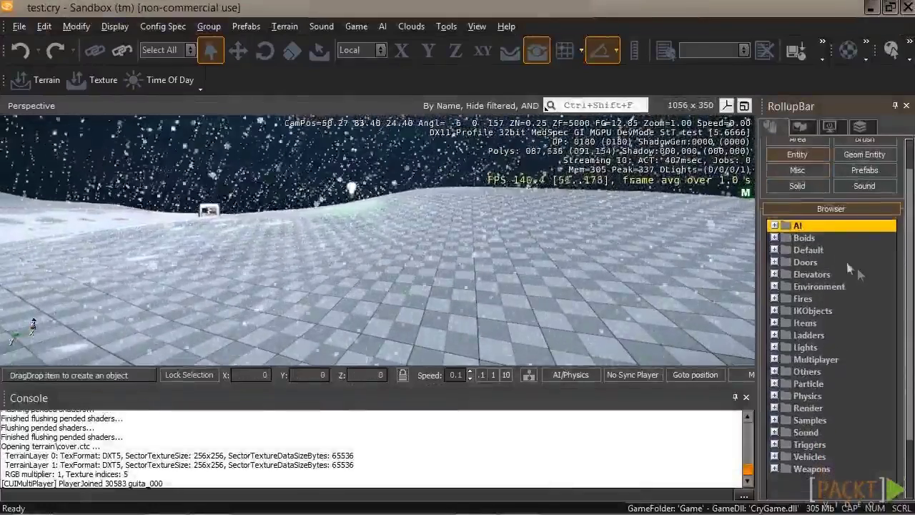
{"action": "double_click", "coordinate": [790, 250]}
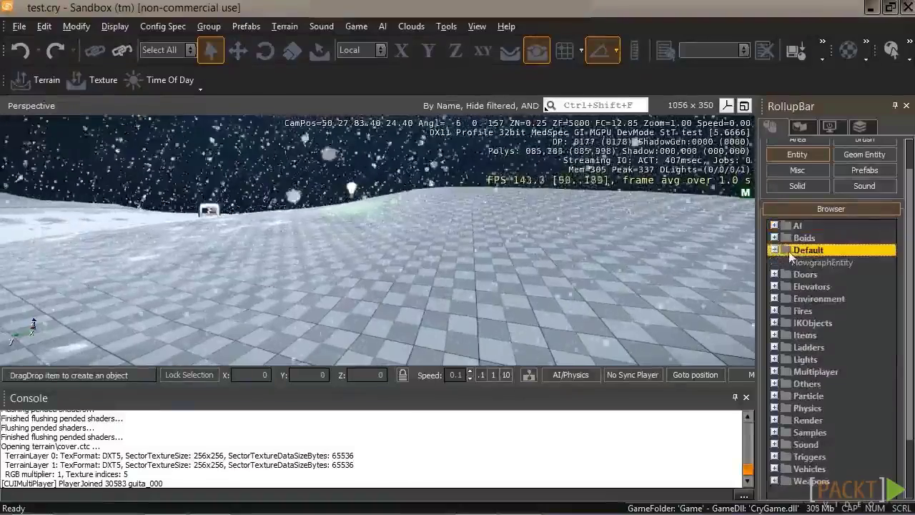
{"action": "left_click", "coordinate": [774, 250]}
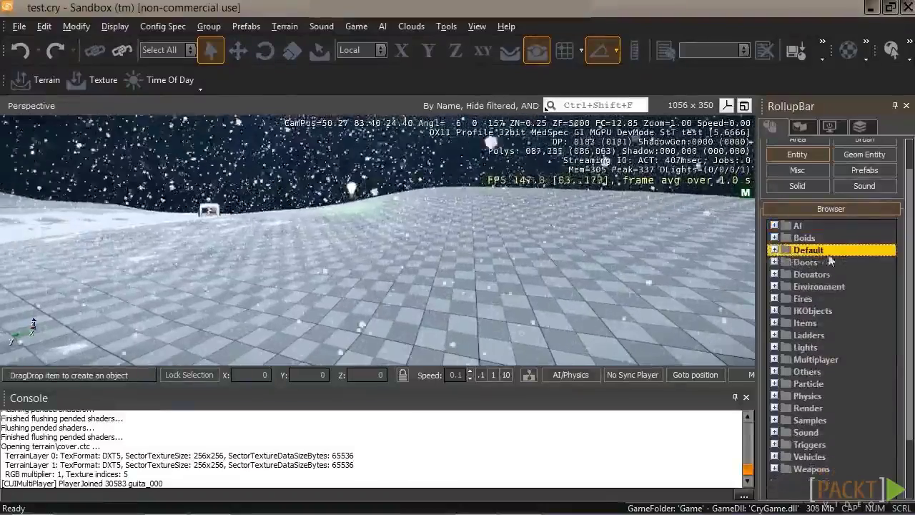
{"action": "scroll", "coordinate": [911, 315], "scroll_direction": "down", "scroll_amount": 4}
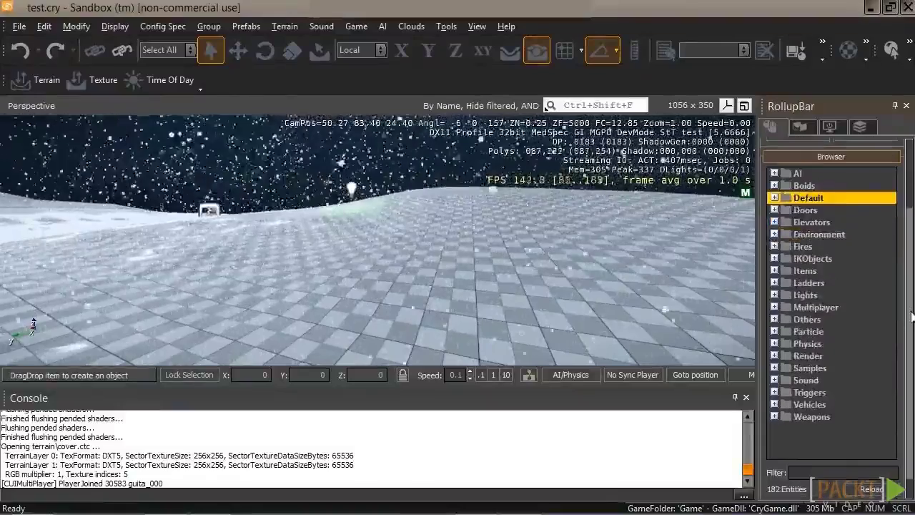
{"action": "left_click", "coordinate": [774, 418]}
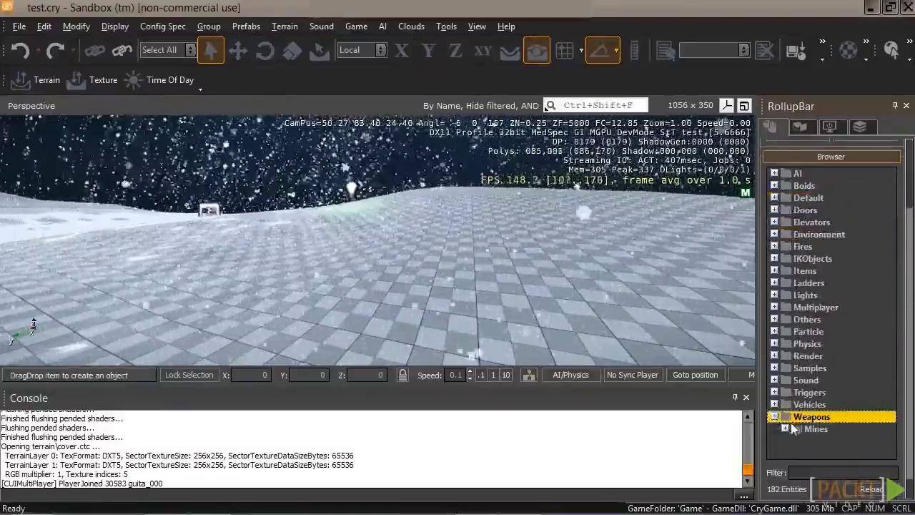
{"action": "left_click", "coordinate": [786, 429]}
{"action": "left_click", "coordinate": [822, 441]}
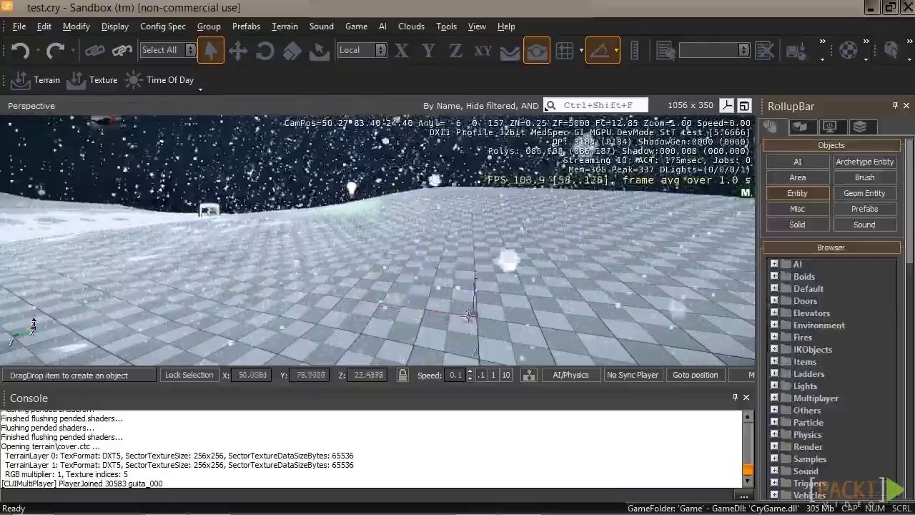
{"action": "left_click", "coordinate": [394, 295]}
Step: Expand the Detonation and Visual groups in the placed mine's entity properties
{"action": "right_click_drag", "start_coordinate": [453, 272], "coordinate": [472, 271]}
{"action": "key", "text": "w"}
{"action": "left_click_drag", "start_coordinate": [910, 265], "coordinate": [910, 368]}
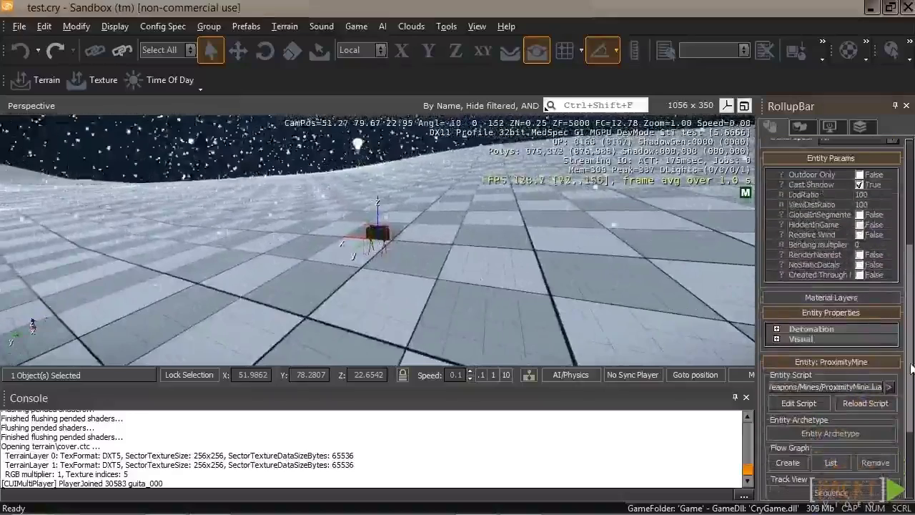
{"action": "left_click", "coordinate": [776, 329]}
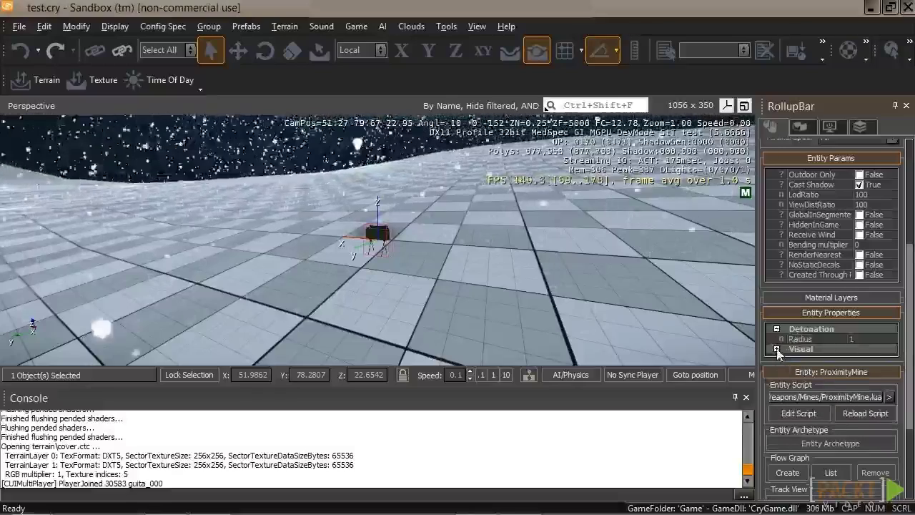
{"action": "left_click", "coordinate": [777, 349]}
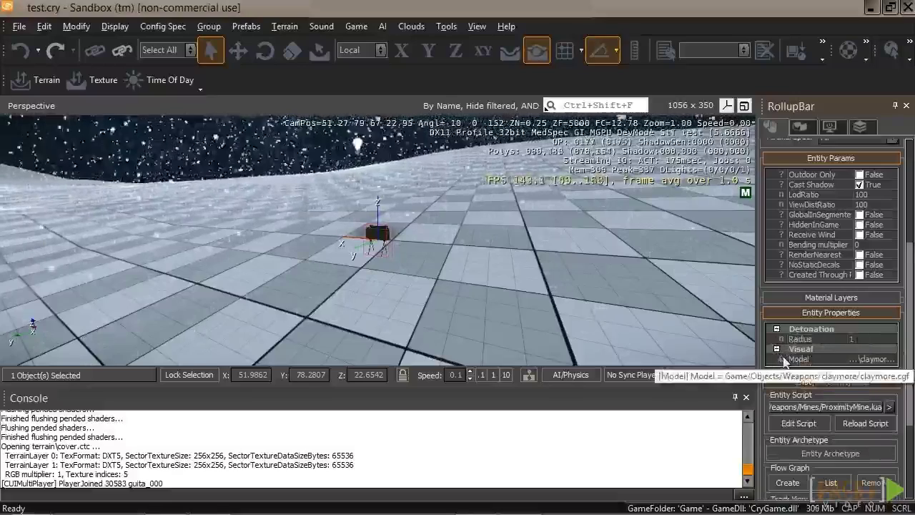
Step: Set the mine's Visual Model property to avmine.cgf from the Weapons/avmine folder
{"action": "left_click", "coordinate": [867, 359]}
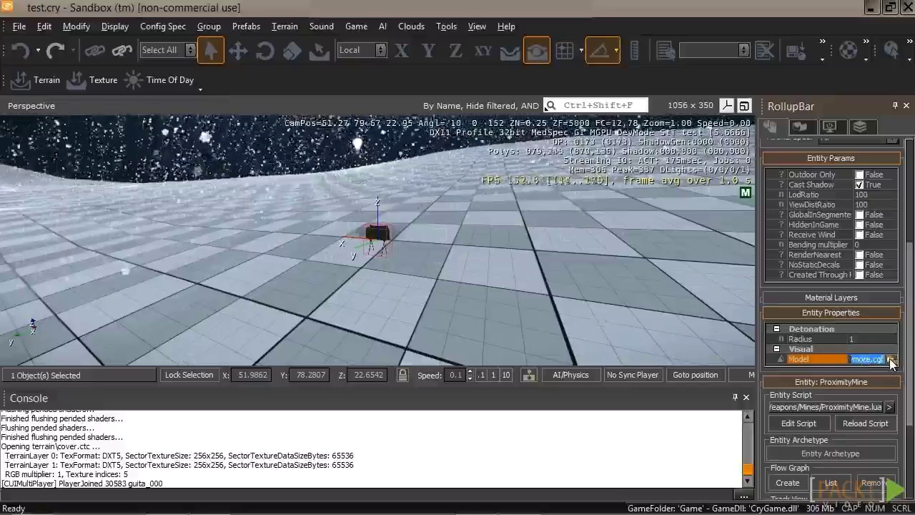
{"action": "left_click", "coordinate": [890, 359]}
{"action": "left_click_drag", "start_coordinate": [686, 88], "coordinate": [670, 75]}
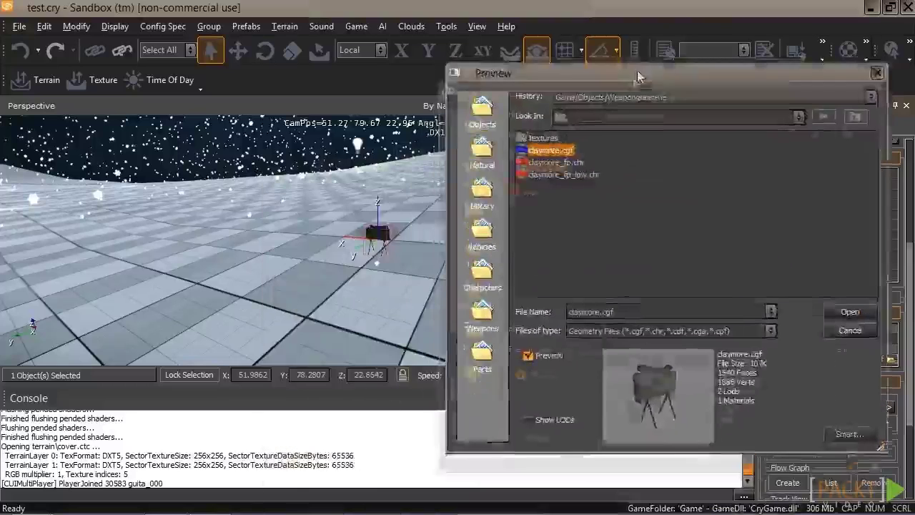
{"action": "left_click_drag", "start_coordinate": [637, 70], "coordinate": [652, 76]}
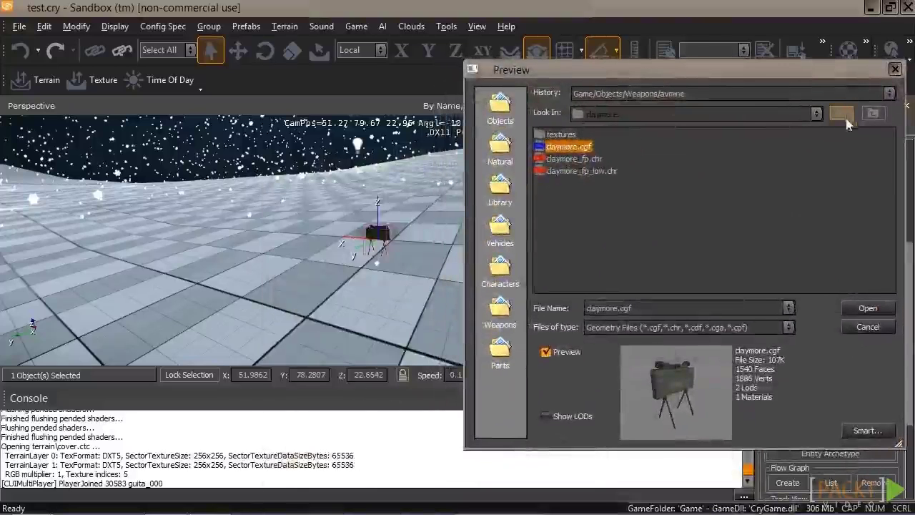
{"action": "left_click", "coordinate": [866, 111]}
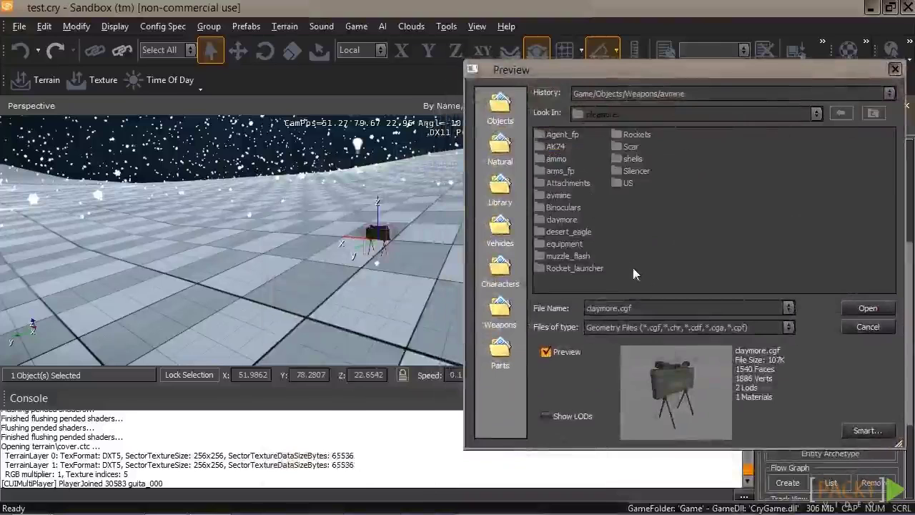
{"action": "double_click", "coordinate": [575, 196]}
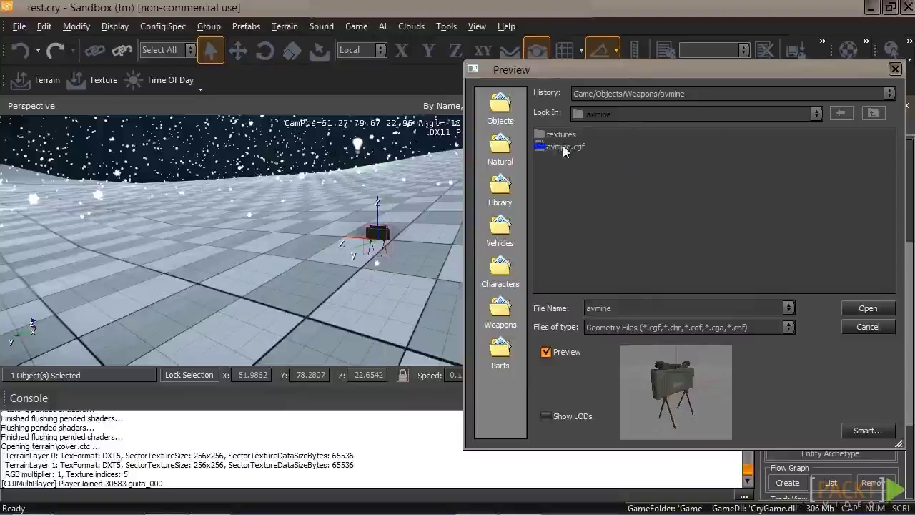
{"action": "left_click", "coordinate": [563, 146]}
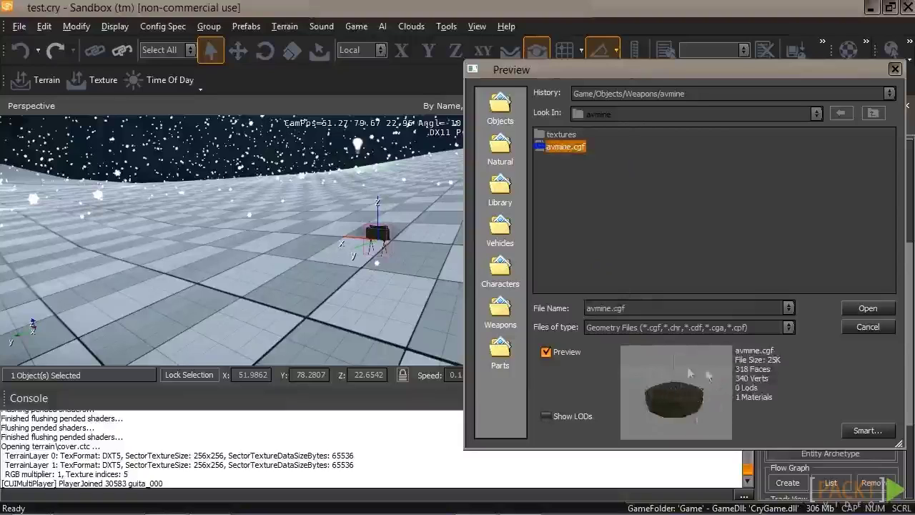
{"action": "double_click", "coordinate": [567, 149]}
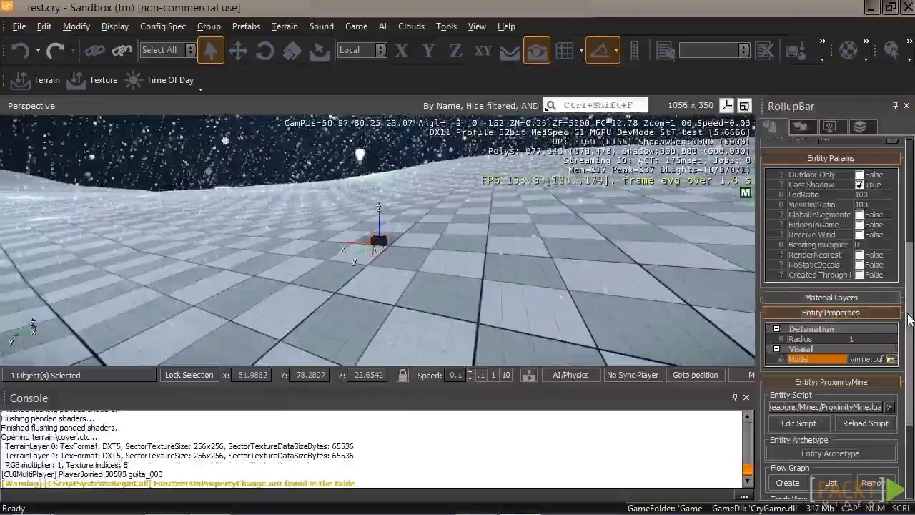
Step: Reload the ProximityMine entity script to apply the avmine model, and view the mine in the level
{"action": "scroll", "coordinate": [908, 343], "scroll_direction": "down", "scroll_amount": 2}
{"action": "right_click_drag", "start_coordinate": [660, 283], "coordinate": [660, 283]}
{"action": "scroll", "coordinate": [907, 329], "scroll_direction": "down", "scroll_amount": 1}
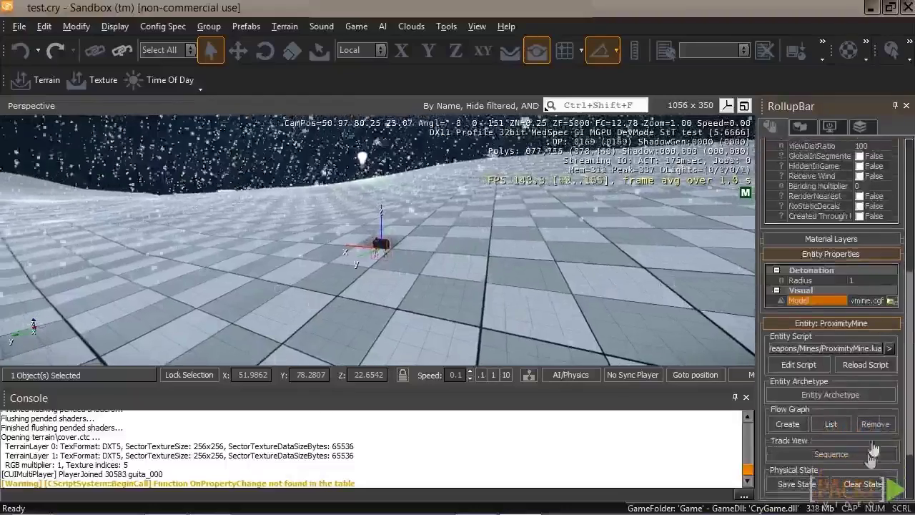
{"action": "left_click", "coordinate": [866, 364]}
{"action": "right_click_drag", "start_coordinate": [551, 258], "coordinate": [551, 256]}
{"action": "key", "text": "d"}
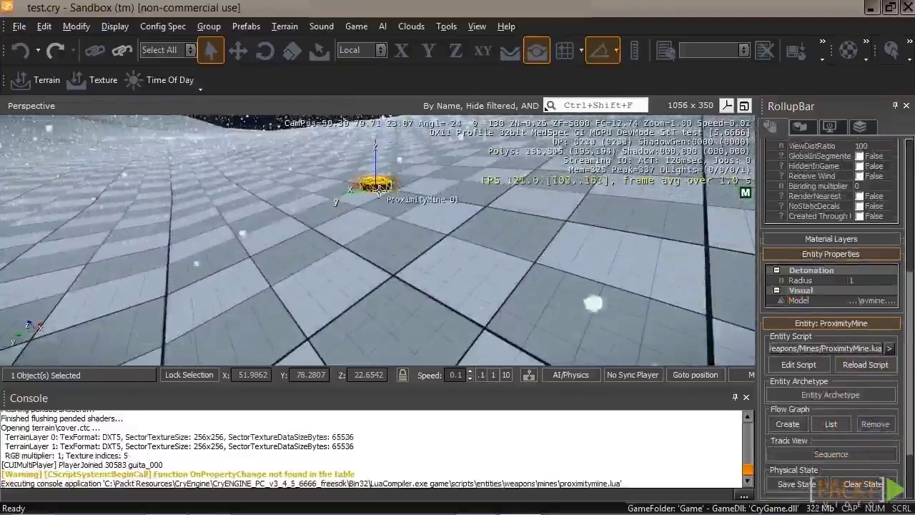
{"action": "right_click_drag", "start_coordinate": [481, 225], "coordinate": [491, 254]}
Step: Switch the mine's model to claymore.cgf from the Weapons/claymore folder and reload its entity script
{"action": "left_click", "coordinate": [808, 301]}
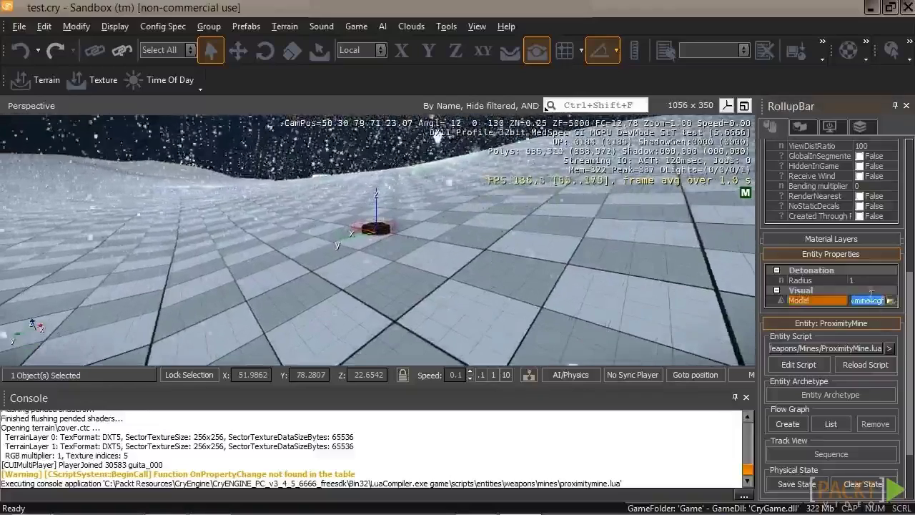
{"action": "left_click", "coordinate": [890, 301]}
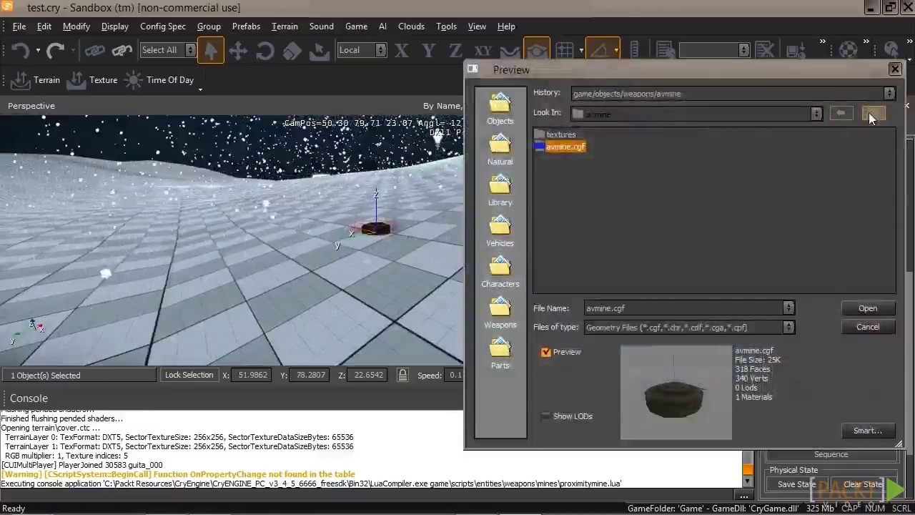
{"action": "left_click", "coordinate": [874, 114]}
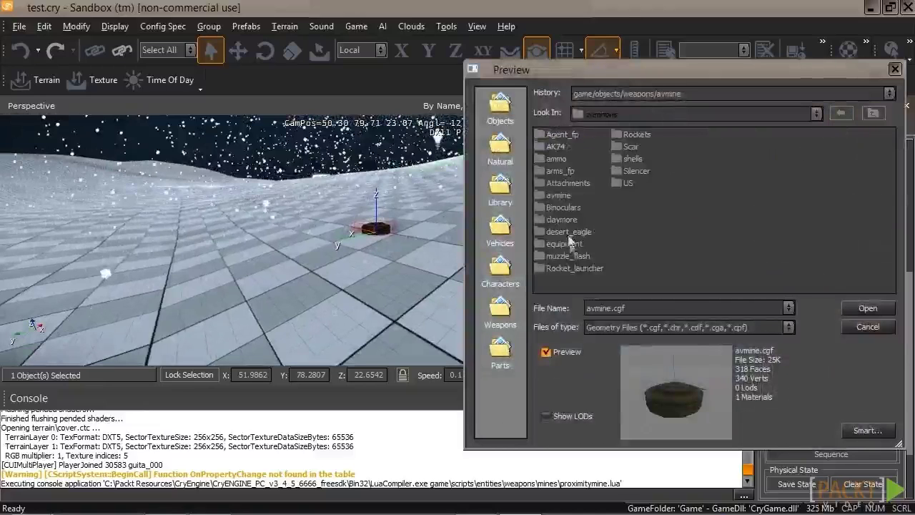
{"action": "double_click", "coordinate": [564, 221]}
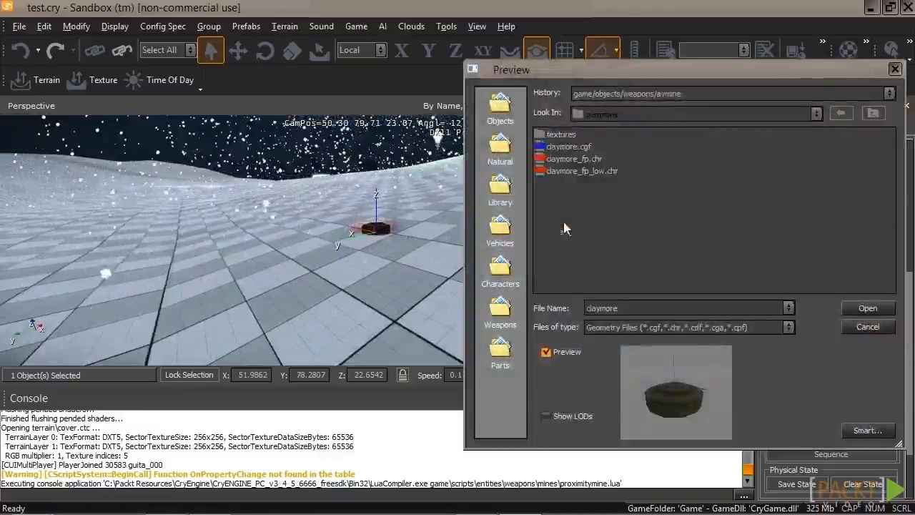
{"action": "double_click", "coordinate": [569, 147]}
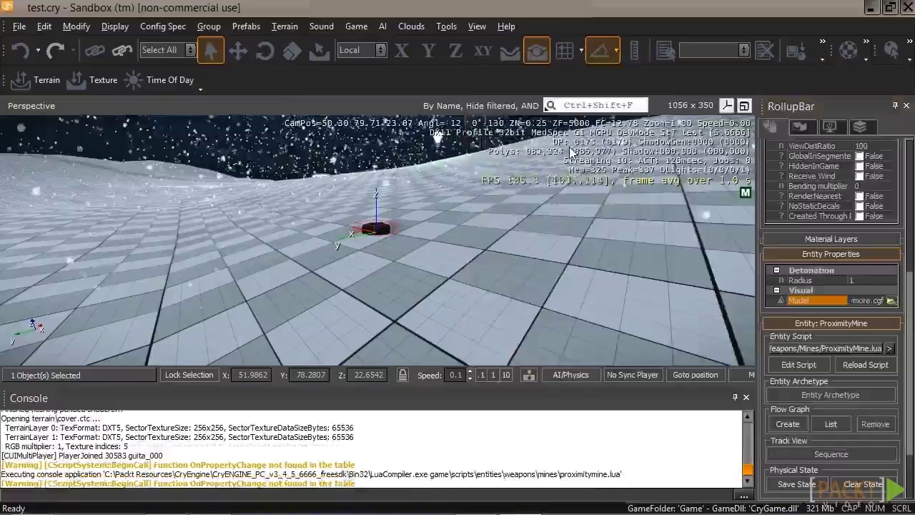
{"action": "left_click", "coordinate": [860, 366]}
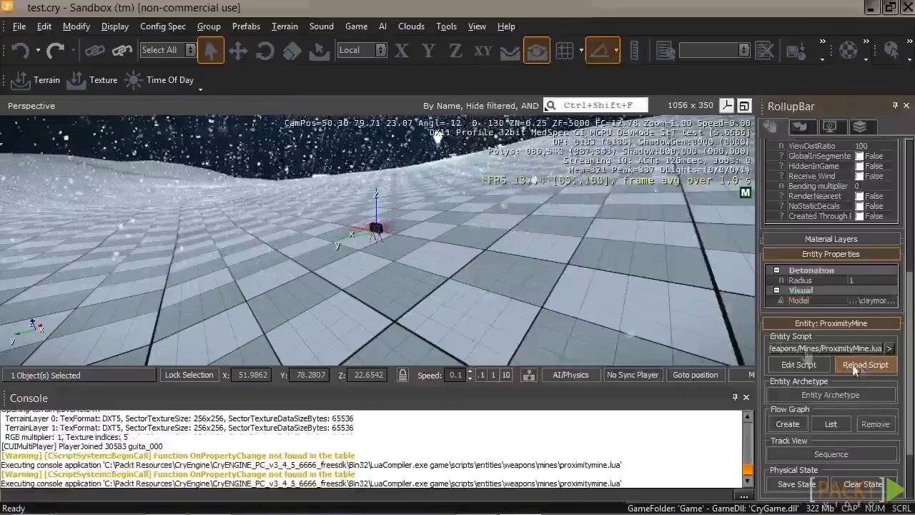
Step: Change the mine's model back to avmine.cgf and reload its entity script
{"action": "left_click", "coordinate": [873, 300]}
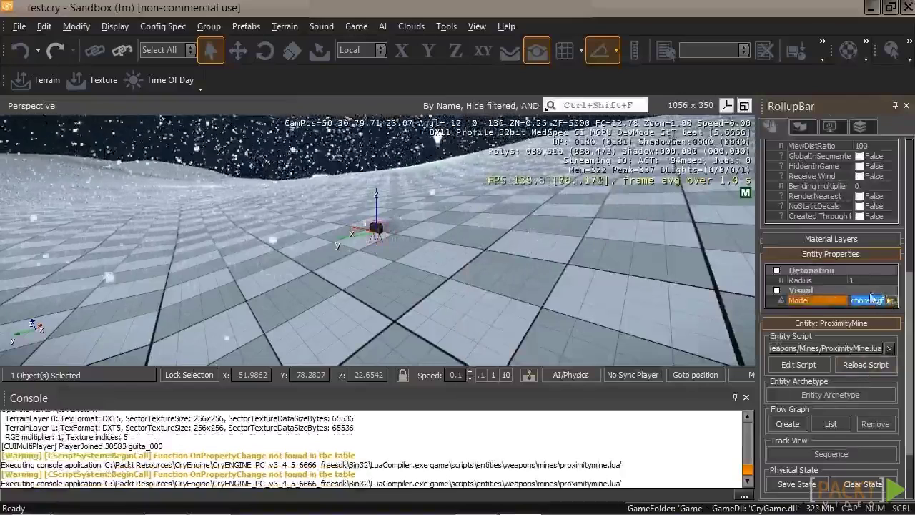
{"action": "left_click", "coordinate": [890, 301]}
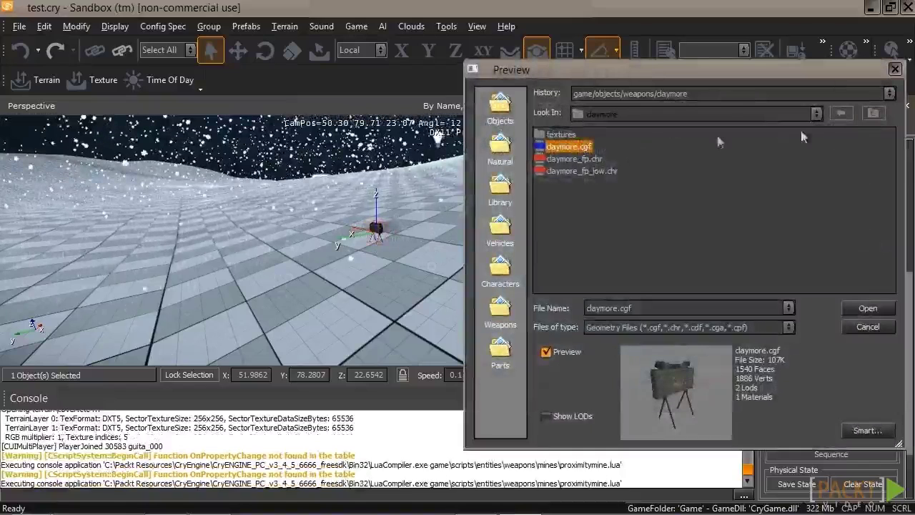
{"action": "left_click", "coordinate": [875, 115]}
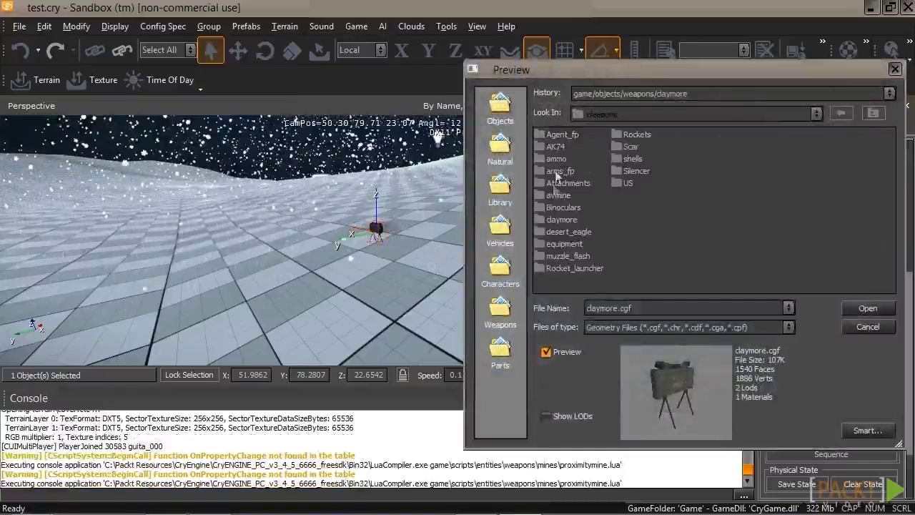
{"action": "double_click", "coordinate": [552, 195]}
{"action": "double_click", "coordinate": [560, 148]}
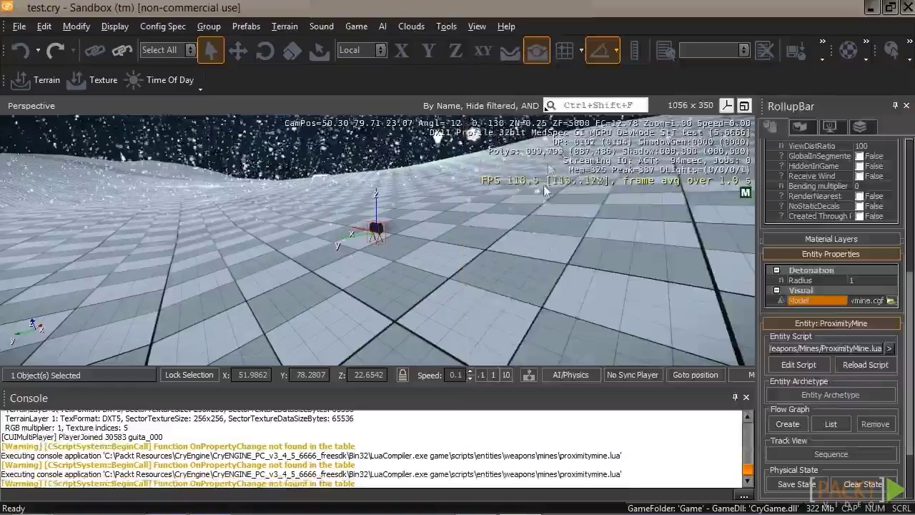
{"action": "left_click", "coordinate": [864, 363]}
{"action": "right_click_drag", "start_coordinate": [545, 280], "coordinate": [551, 276]}
{"action": "key", "text": "s"}
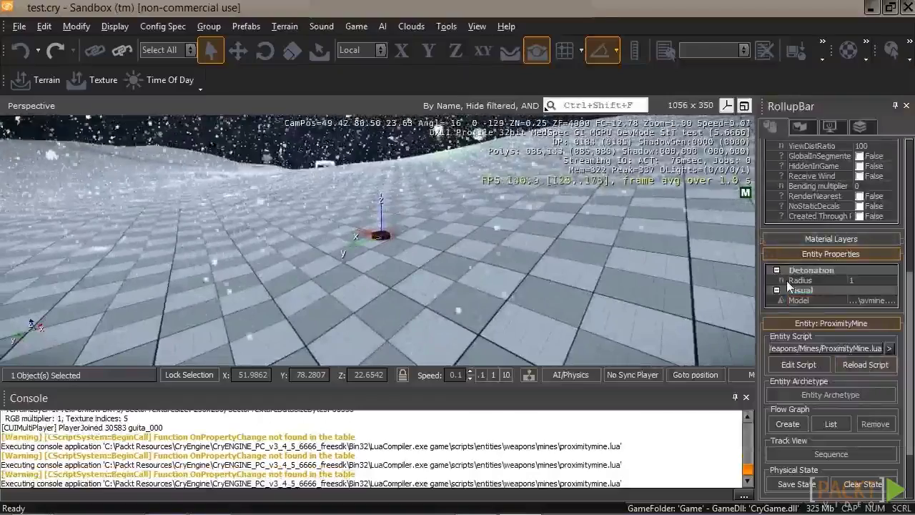
Step: Examine the mine's Detonation Radius property and clear the selection
{"action": "key", "text": "w"}
{"action": "right_click_drag", "start_coordinate": [654, 261], "coordinate": [654, 259]}
{"action": "left_click", "coordinate": [871, 283]}
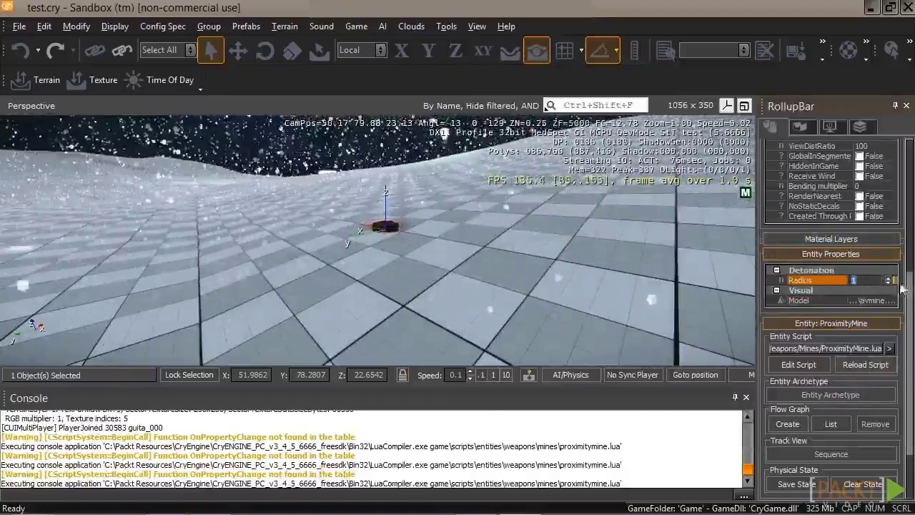
{"action": "right_click_drag", "start_coordinate": [620, 256], "coordinate": [618, 256]}
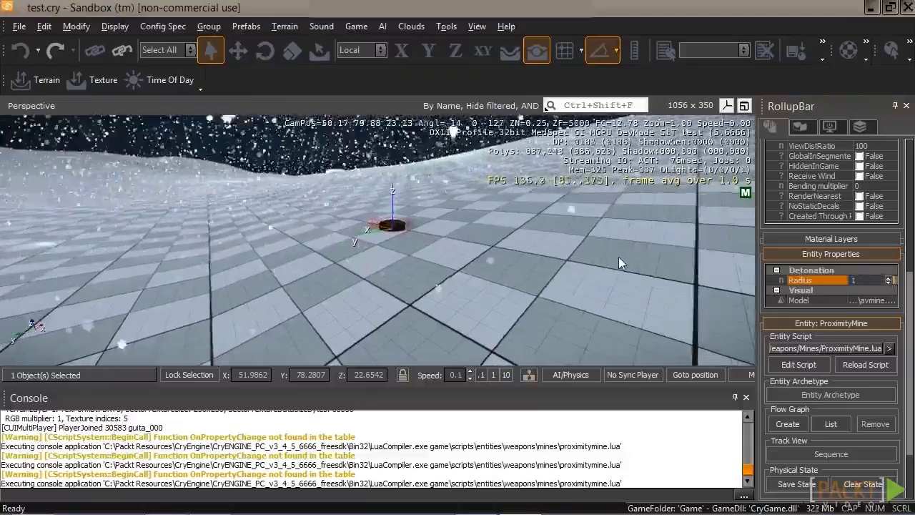
{"action": "left_click", "coordinate": [580, 244]}
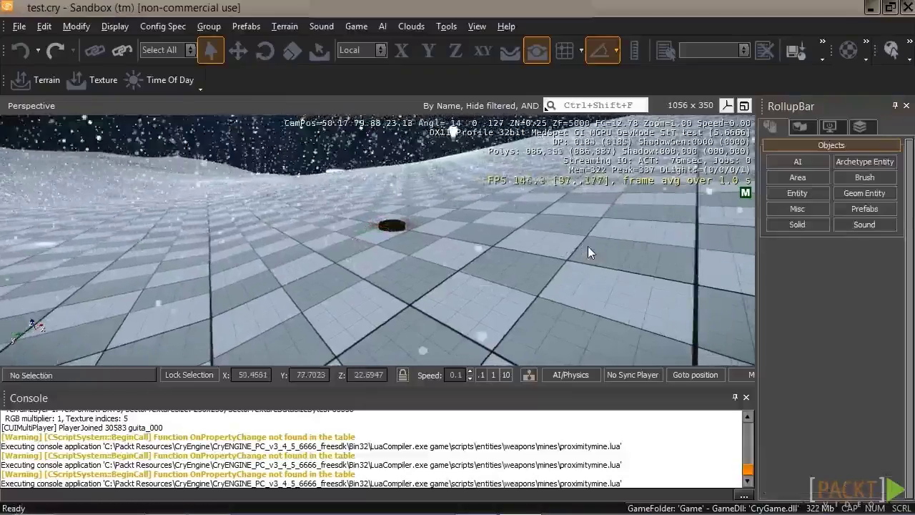
Step: Playtest the proximity mine in game mode by walking the player up to it, and return to editing
{"action": "key", "text": "ctrl+g"}
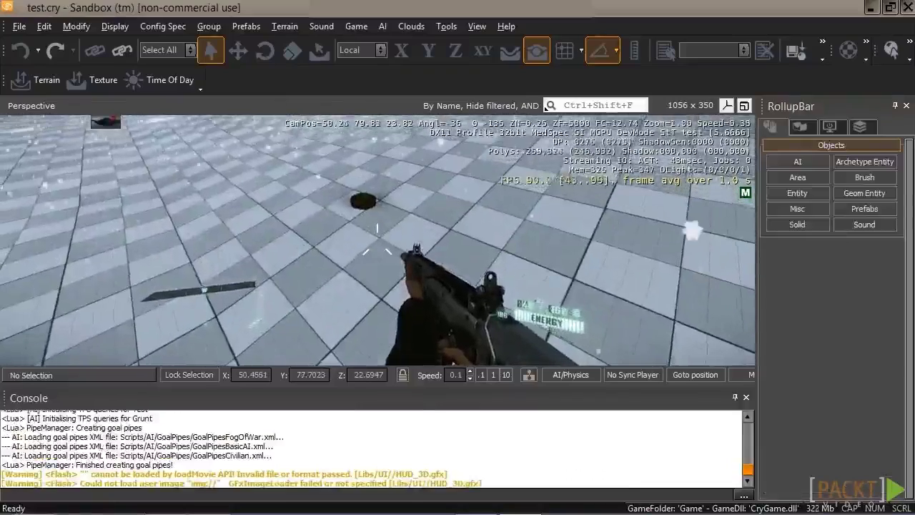
{"action": "key", "text": "w"}
{"action": "key", "text": "w"}
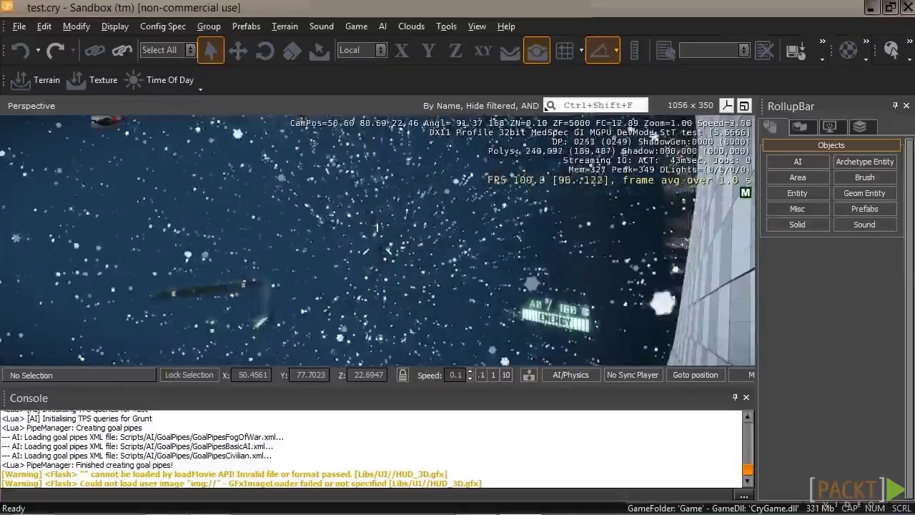
{"action": "key", "text": "Escape"}
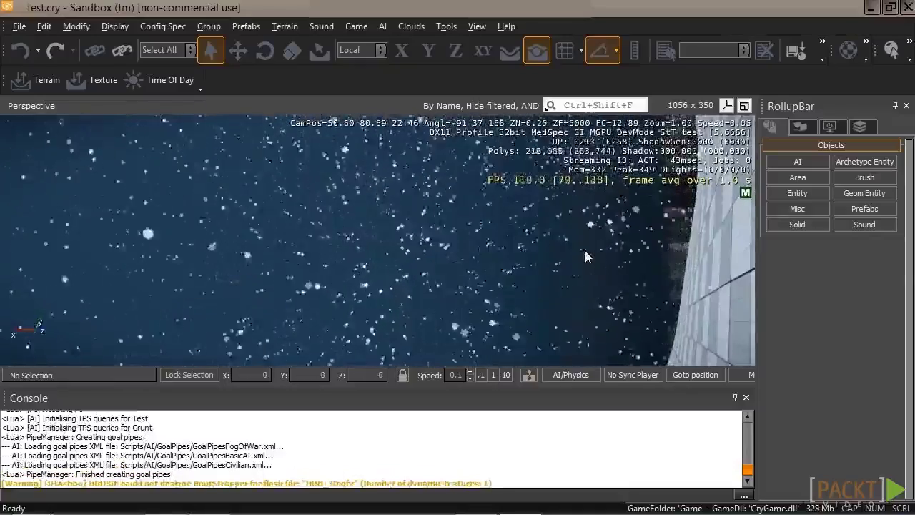
Step: Select the proximity mine in the level and set its Detonation Radius to 8
{"action": "mouse_move", "coordinate": [584, 252]}
{"action": "right_mouse_down"}
{"action": "mouse_move", "coordinate": [590, 264]}
{"action": "mouse_move", "coordinate": [584, 251]}
{"action": "right_mouse_up"}
{"action": "key", "text": "s"}
{"action": "key", "text": "w"}
{"action": "key", "text": "s"}
{"action": "left_click", "coordinate": [375, 251]}
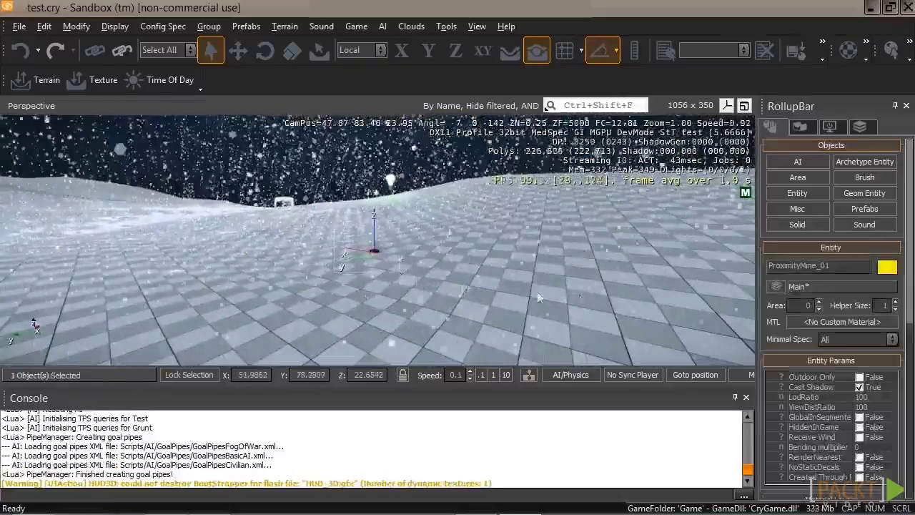
{"action": "left_click_drag", "start_coordinate": [911, 281], "coordinate": [913, 377]}
{"action": "scroll", "coordinate": [813, 363], "scroll_direction": "down", "scroll_amount": 1}
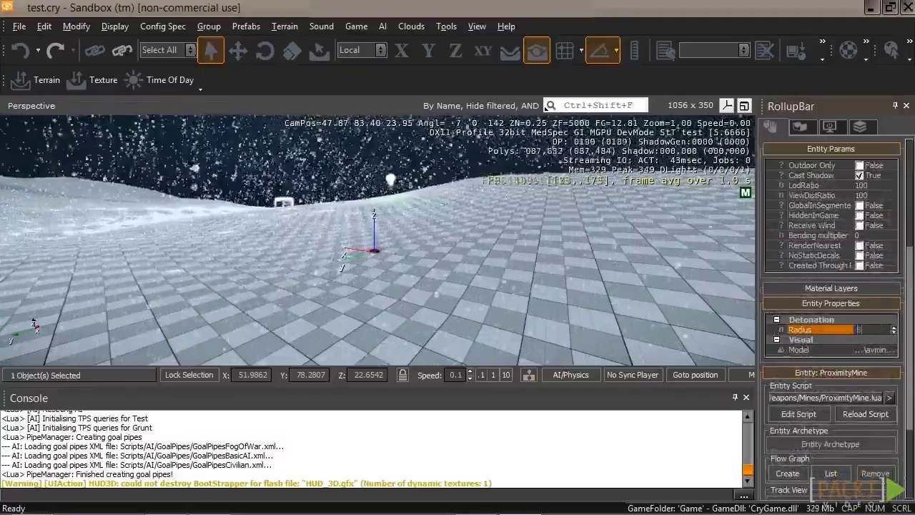
{"action": "key", "text": "Return"}
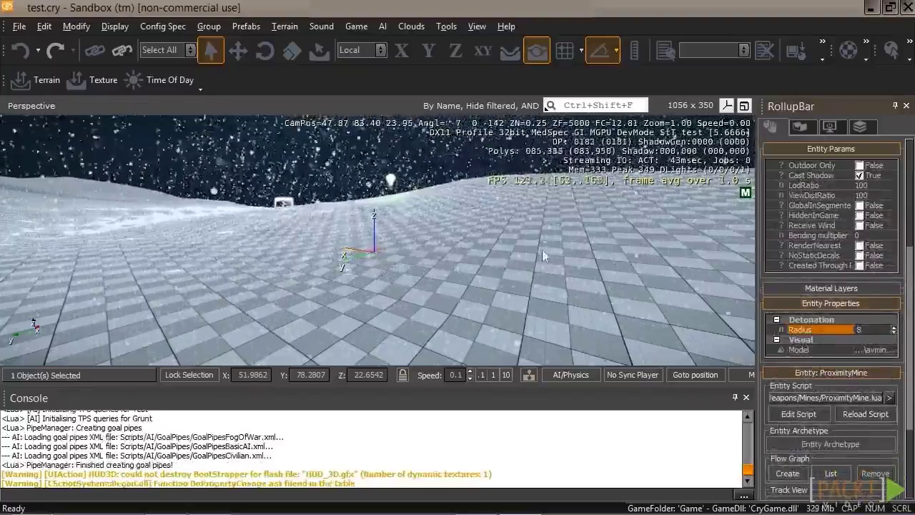
Step: Reload the ProximityMine entity script to apply the new detonation radius
{"action": "right_click_drag", "start_coordinate": [543, 251], "coordinate": [543, 251]}
{"action": "key", "text": "s"}
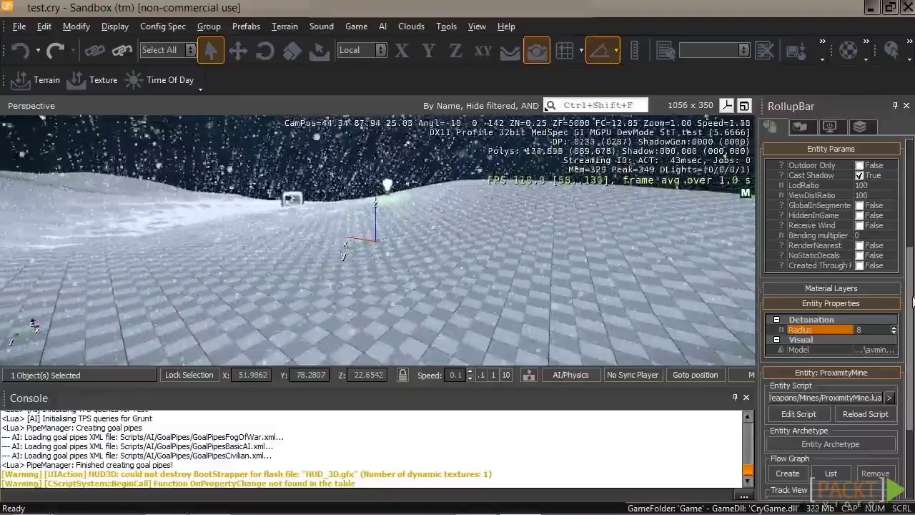
{"action": "scroll", "coordinate": [910, 322], "scroll_direction": "down", "scroll_amount": 2}
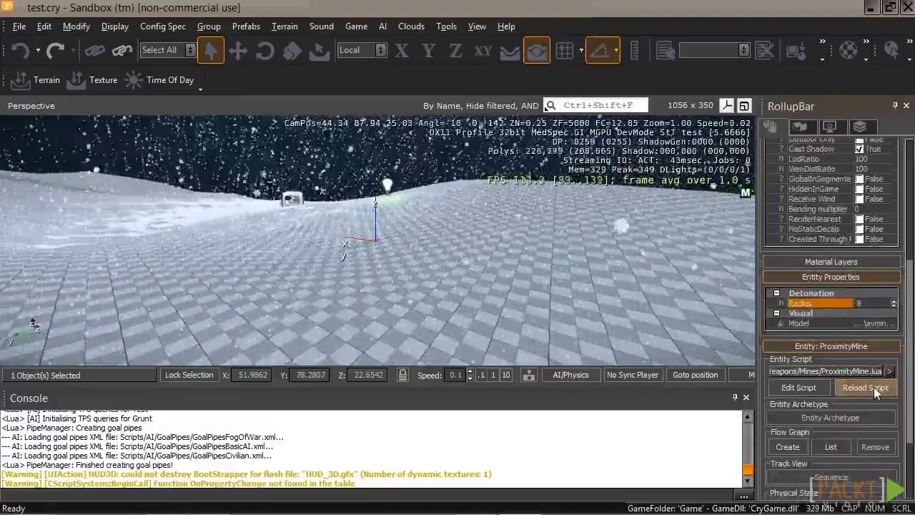
{"action": "left_click", "coordinate": [874, 386]}
Step: Playtest the mine's enlarged detonation radius in game mode by approaching it from farther away, and return to editing
{"action": "right_click_drag", "start_coordinate": [591, 306], "coordinate": [590, 303]}
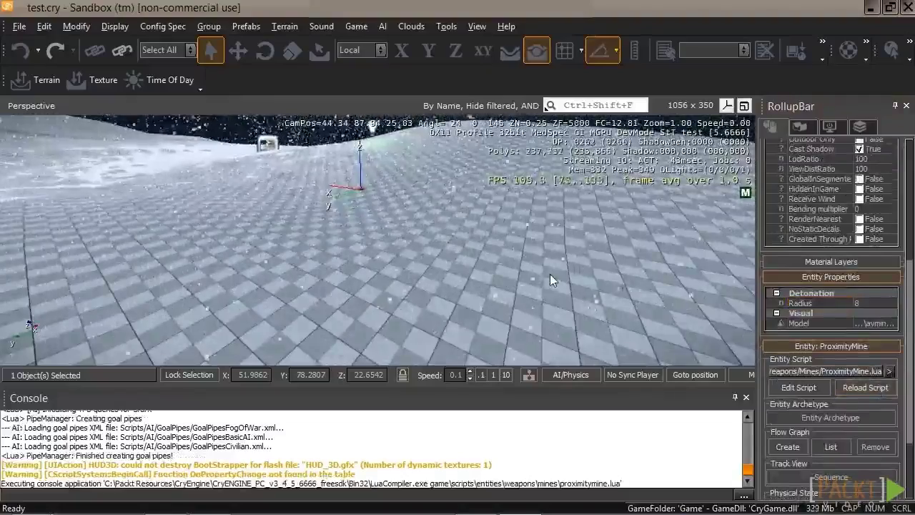
{"action": "key", "text": "ctrl+g"}
{"action": "key", "text": "h"}
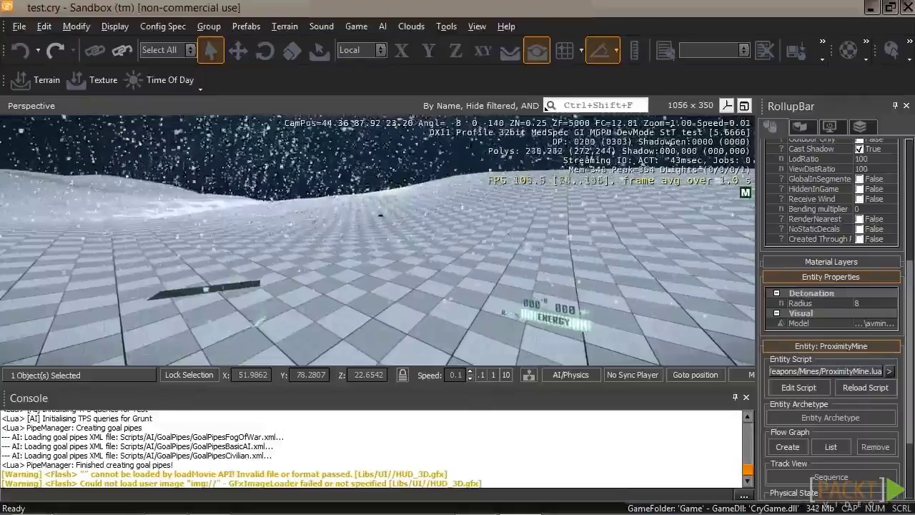
{"action": "key", "text": "w"}
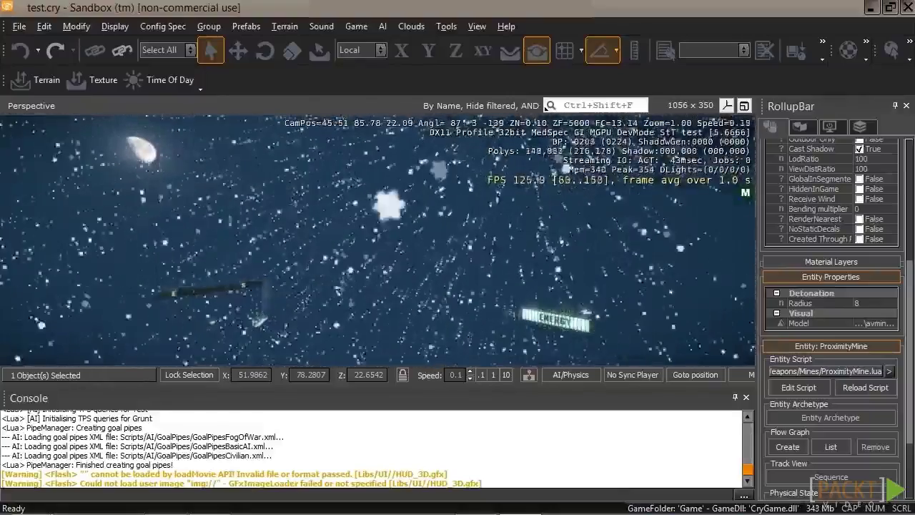
{"action": "key", "text": "Escape"}
{"action": "right_click_drag", "start_coordinate": [551, 276], "coordinate": [551, 276]}
{"action": "key", "text": "s"}
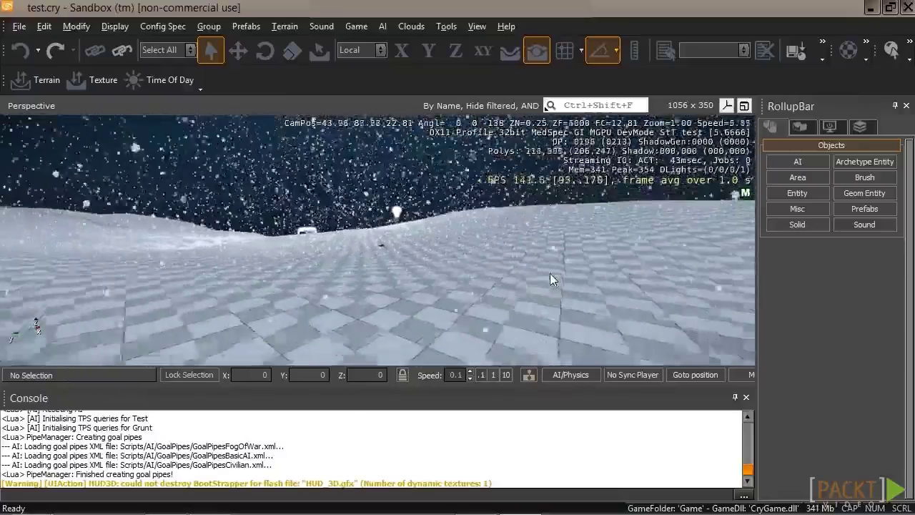